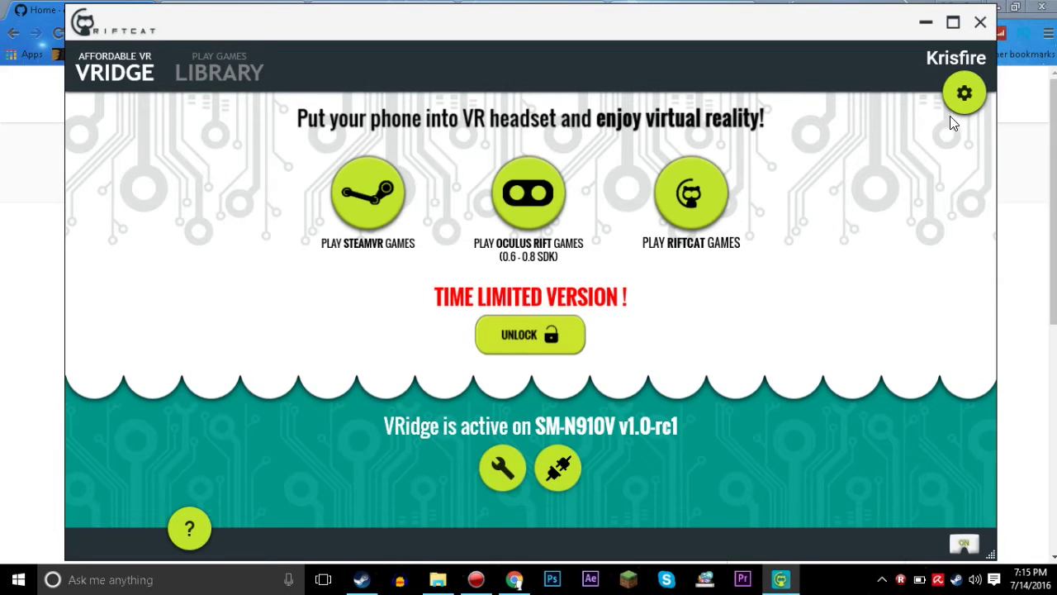
In VRidge settings, expand Tracking options and switch the tracking source to FreeTrack
left_click(963, 93)
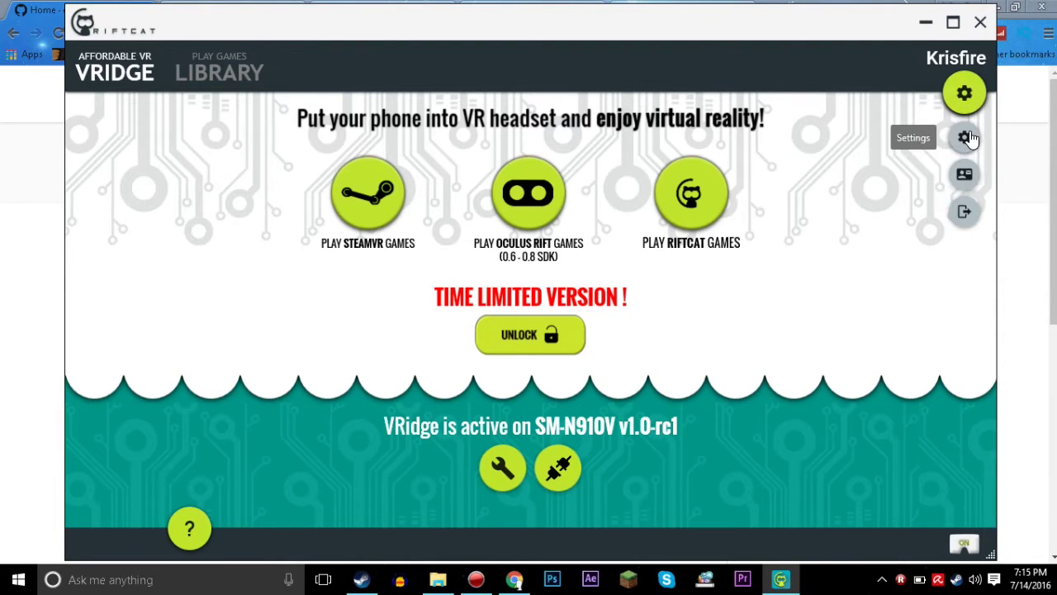
left_click(966, 138)
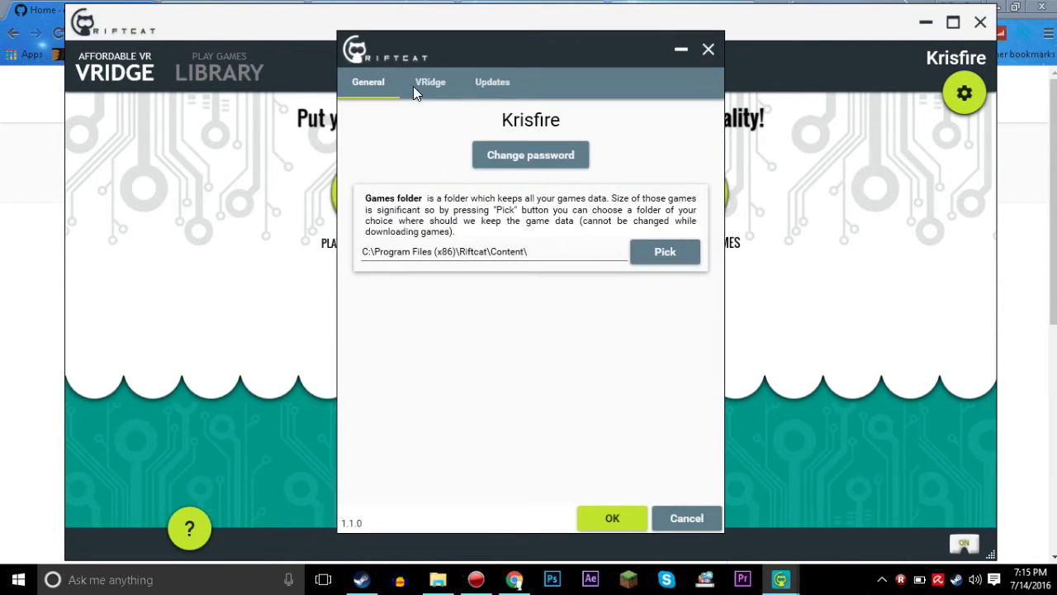
left_click(413, 86)
left_click(356, 215)
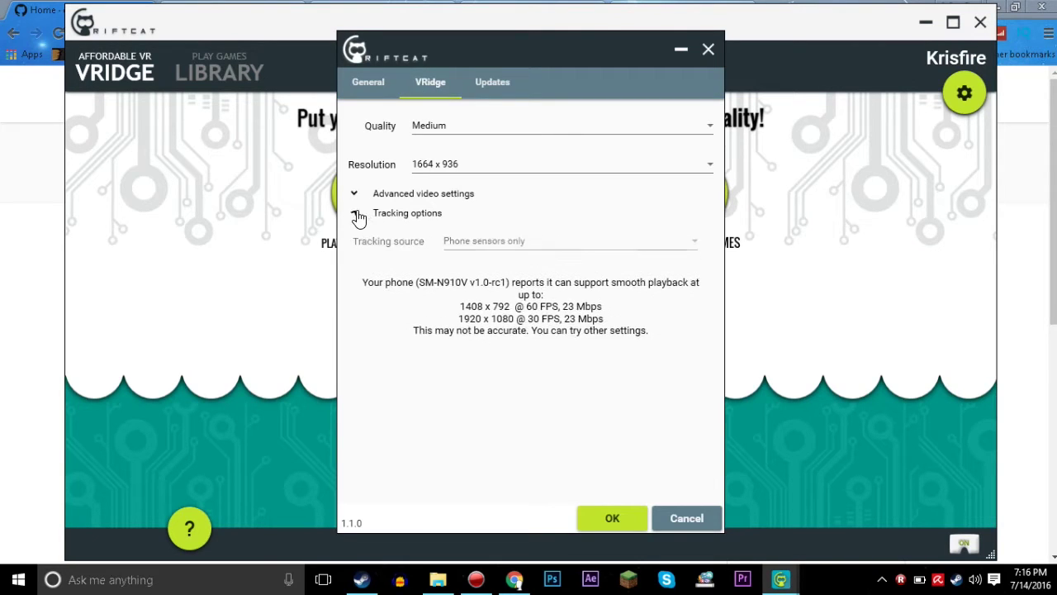
left_click(465, 241)
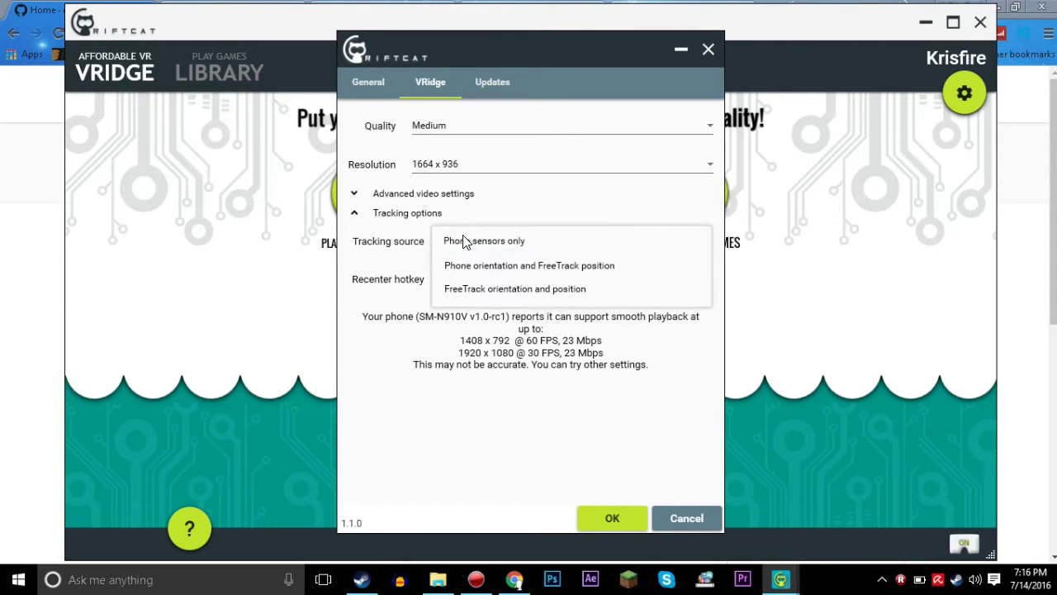
left_click(511, 291)
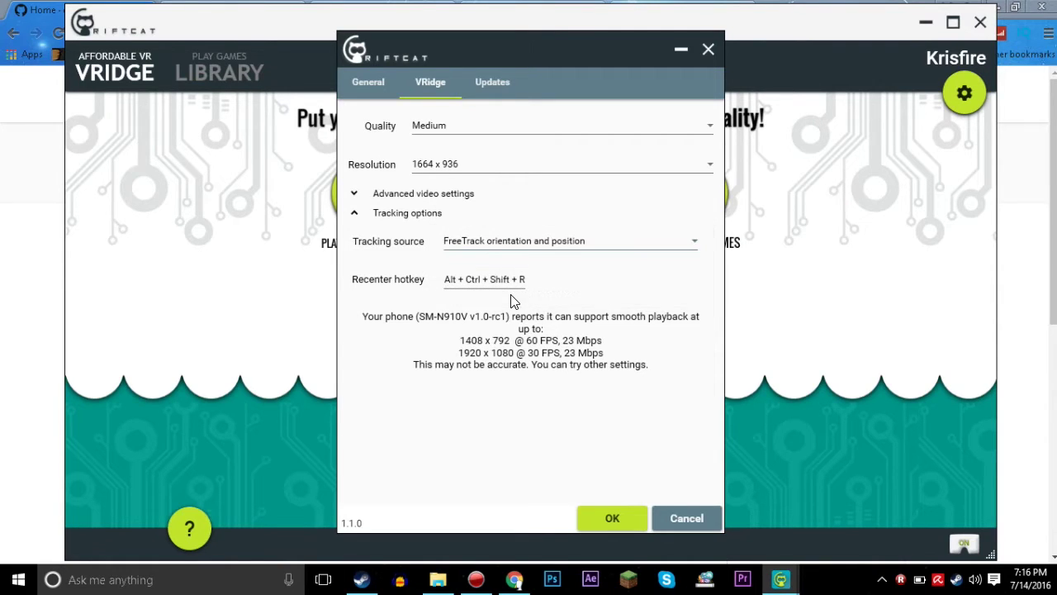
Set the tracking source back to Phone sensors only, save, and bring up the opentrack wiki
left_click(493, 242)
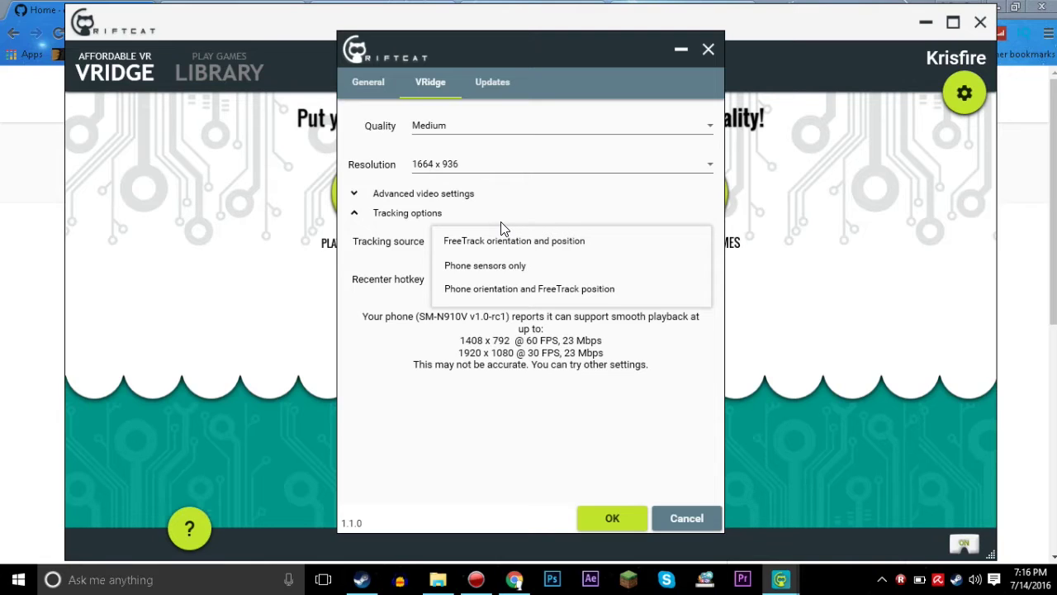
left_click(529, 262)
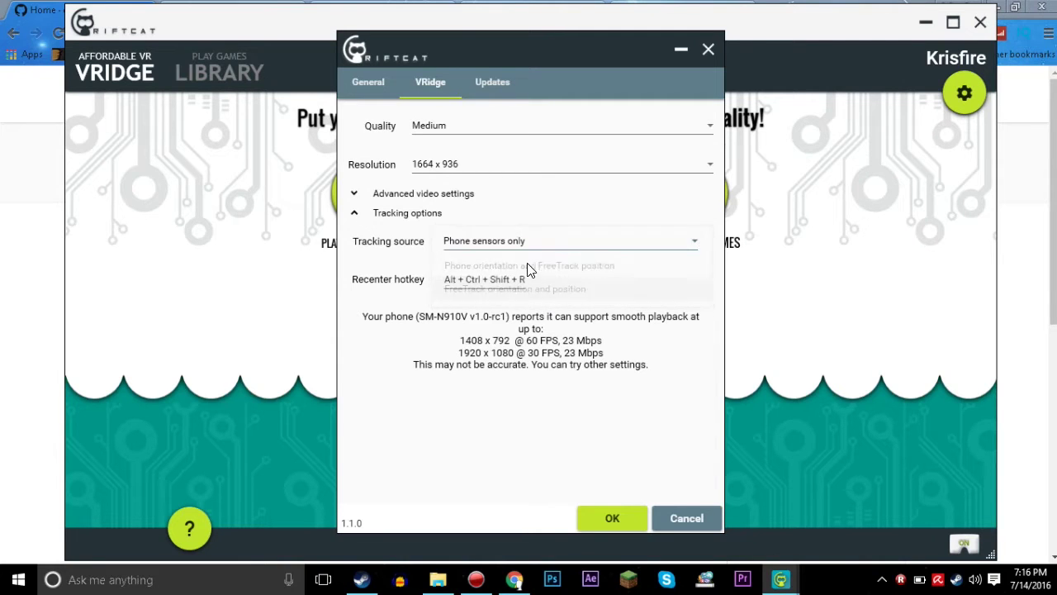
left_click(621, 515)
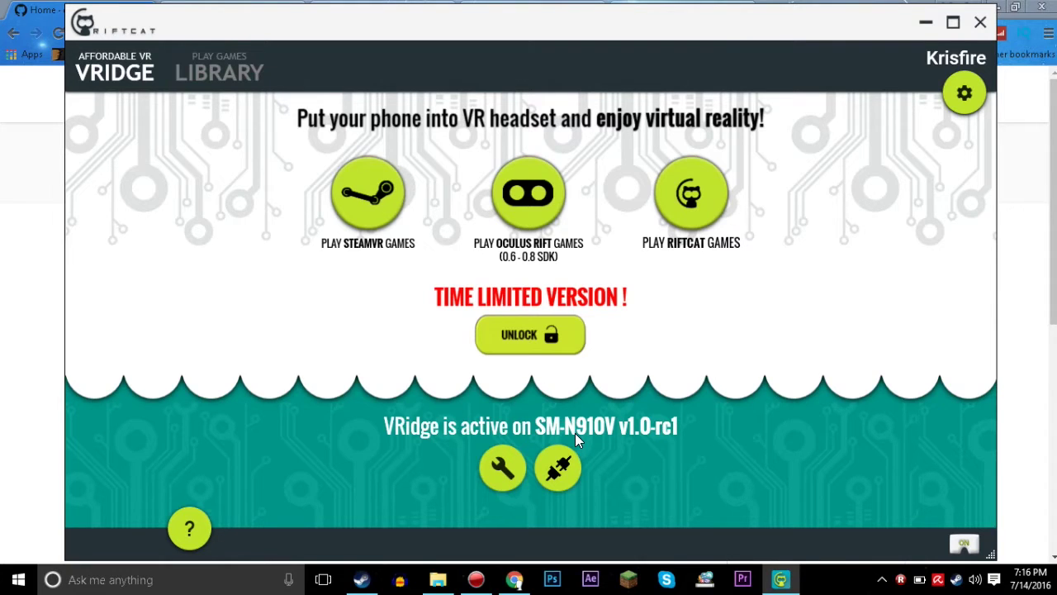
left_click(12, 228)
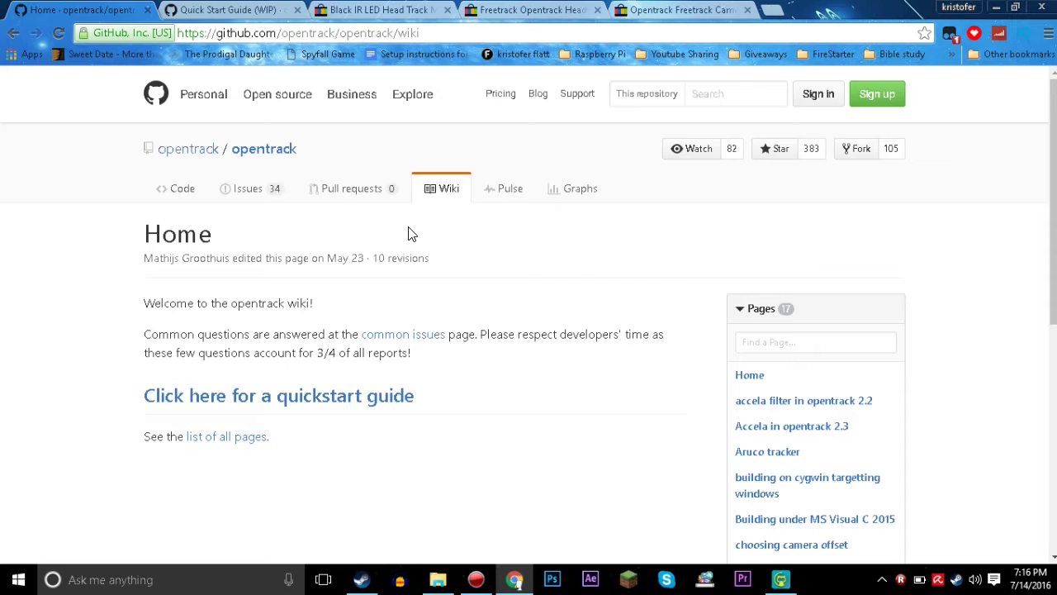
Compare the IR LED mount, track clip and PS3 Eye camera eBay listings, ending on the $27.26 camera
left_click(400, 10)
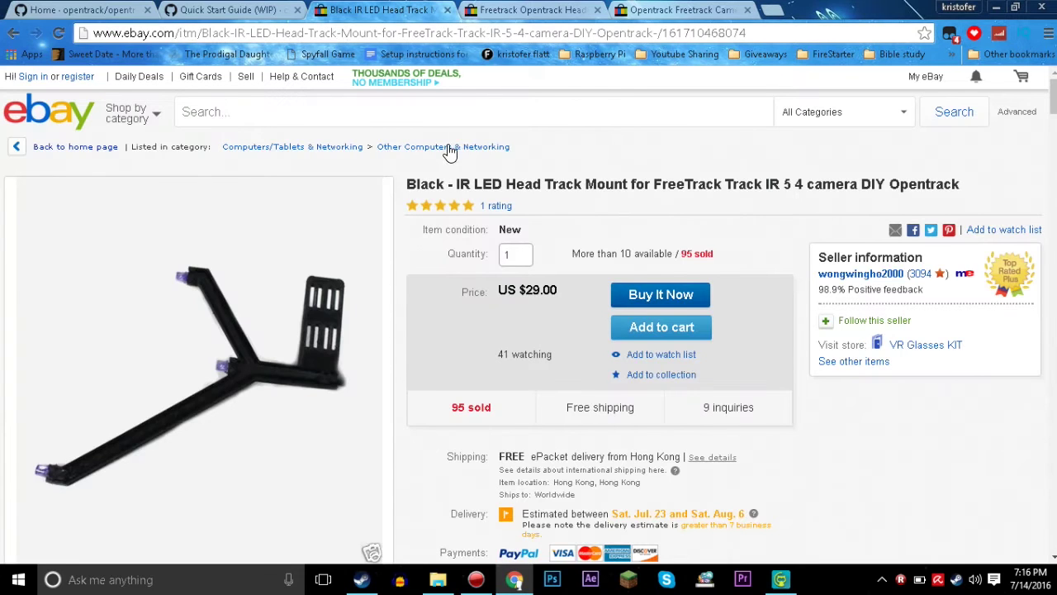
left_click(532, 10)
left_click(660, 10)
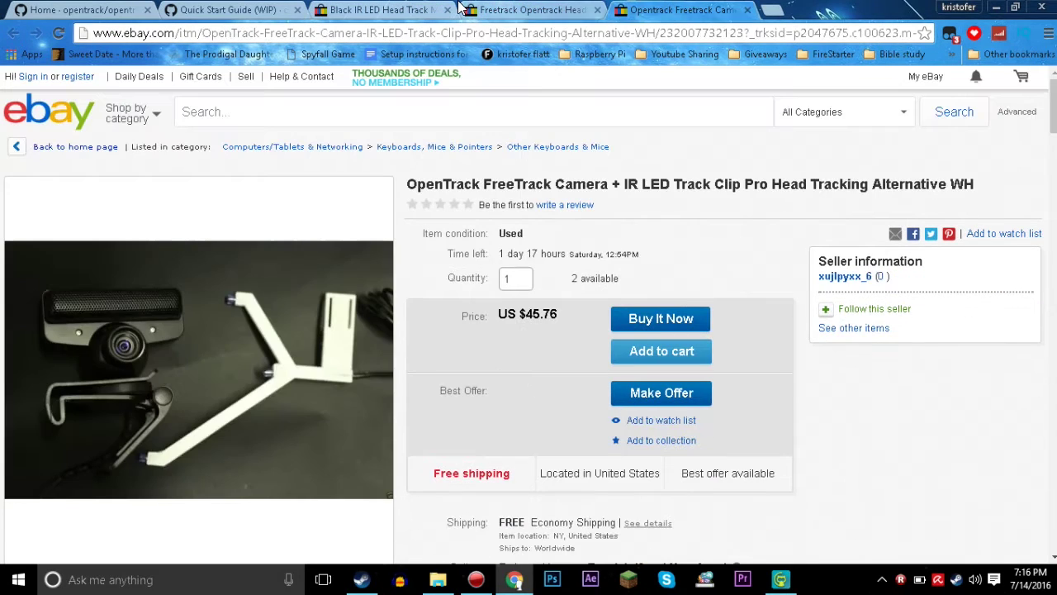
left_click(457, 8)
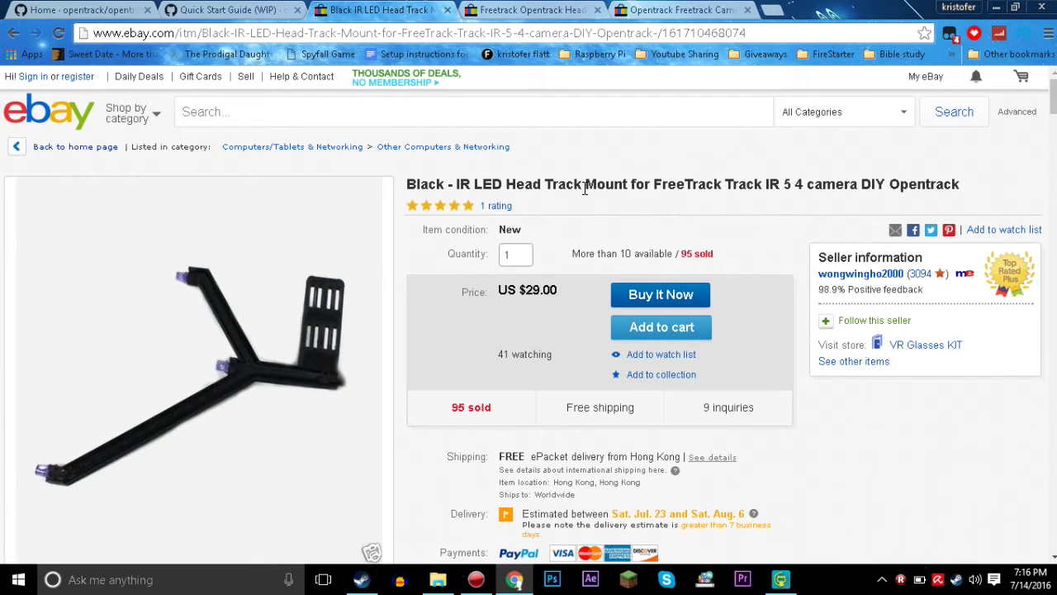
left_click(541, 8)
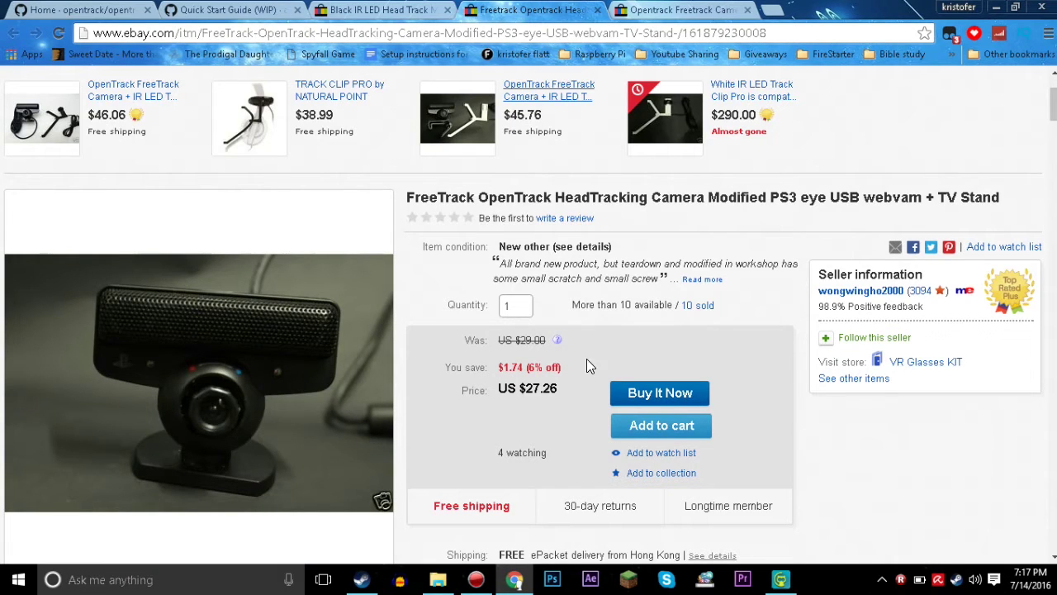
left_click(410, 9)
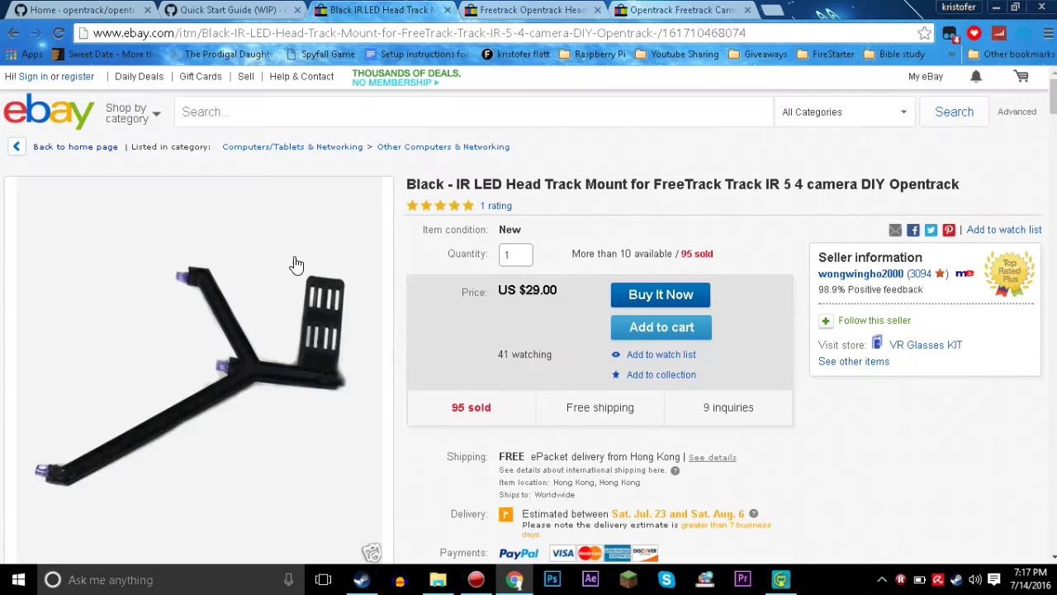
mouse_move(215, 346)
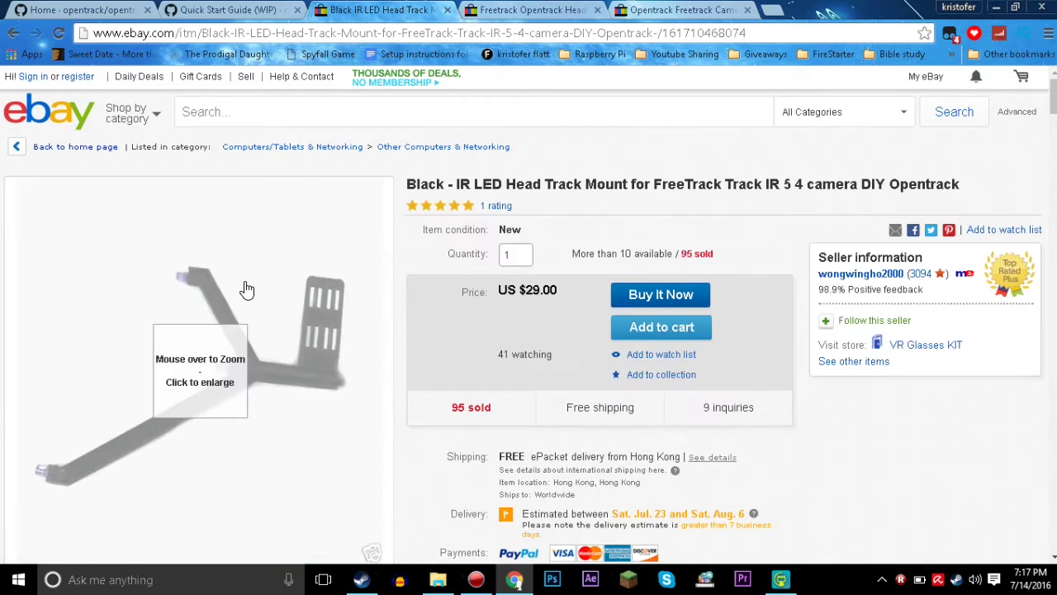
mouse_move(198, 313)
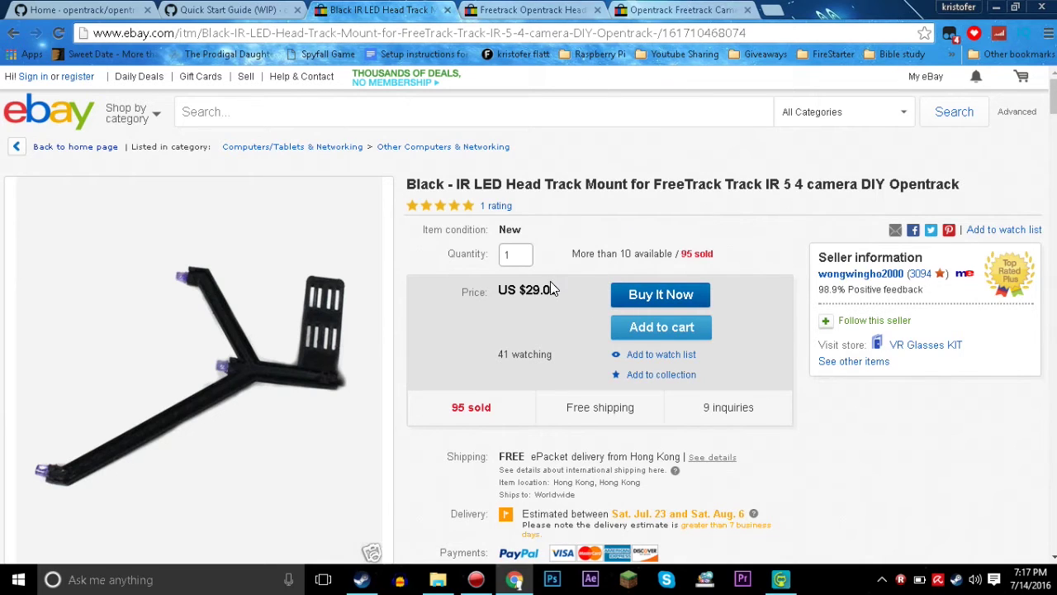
left_click(517, 10)
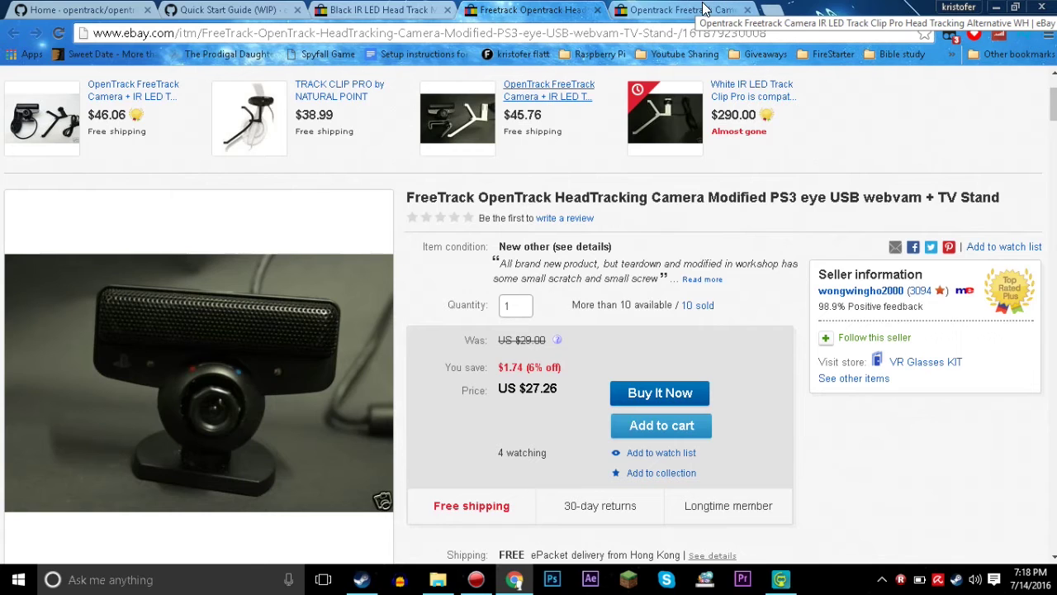
Review the camera and IR LED track clip listing and its $45.76 price
left_click(726, 9)
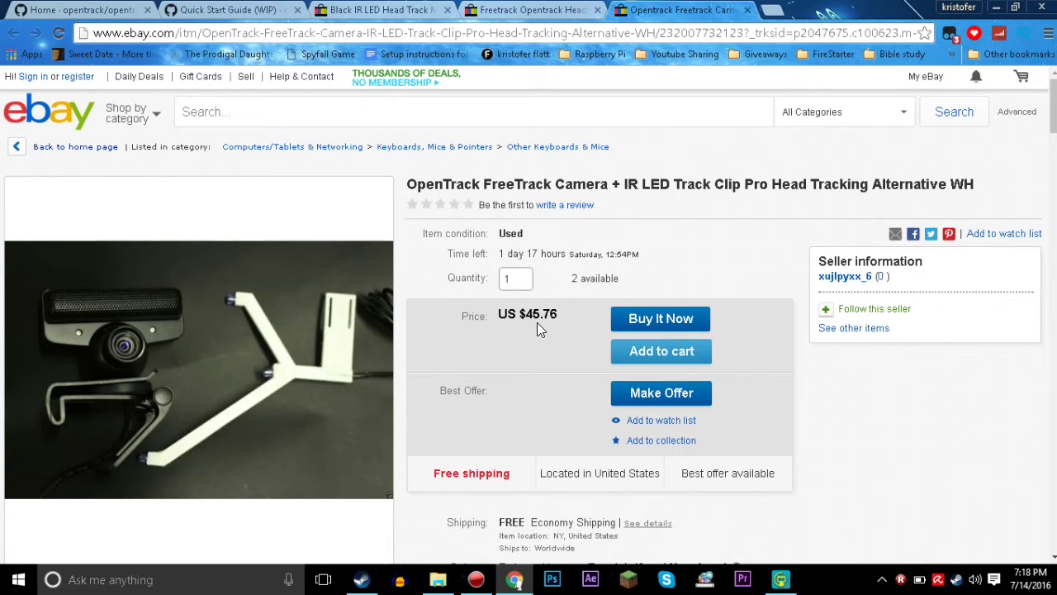
left_click_drag(520, 315, 552, 314)
left_click(547, 347)
Return the eBay listing to the top and switch to the Quick Start Guide (WIP) page
scroll(548, 347, "down", 8)
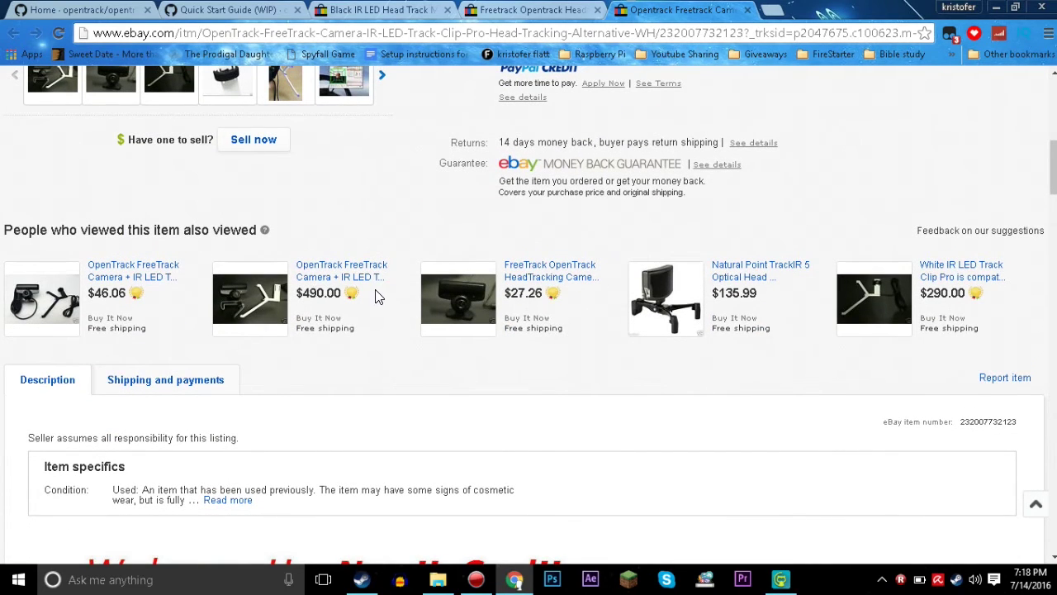
scroll(377, 294, "up", 10)
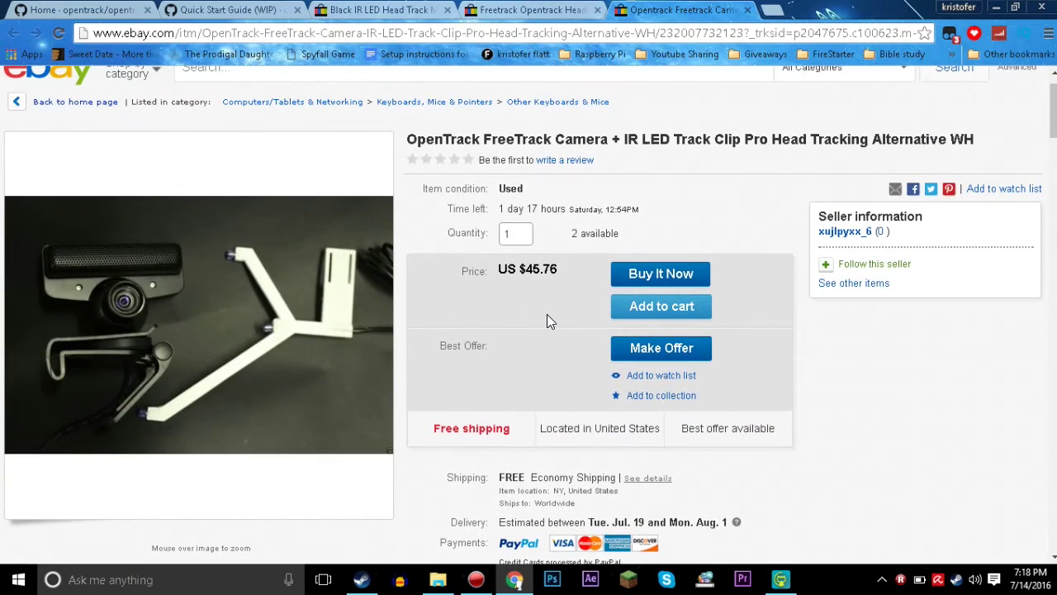
scroll(546, 318, "up", 1)
scroll(537, 314, "down", 3)
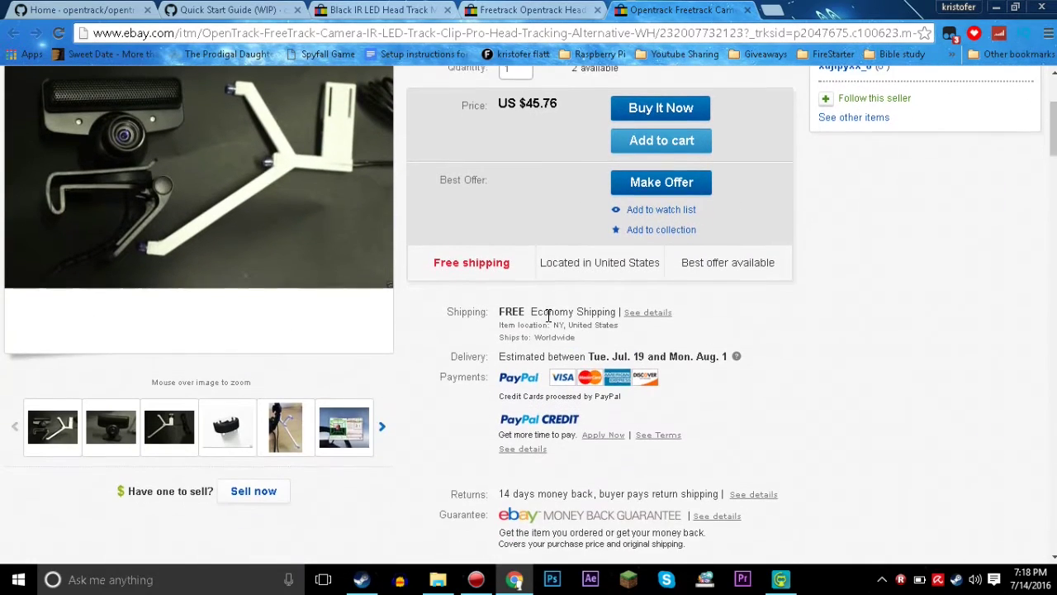
scroll(484, 219, "up", 3)
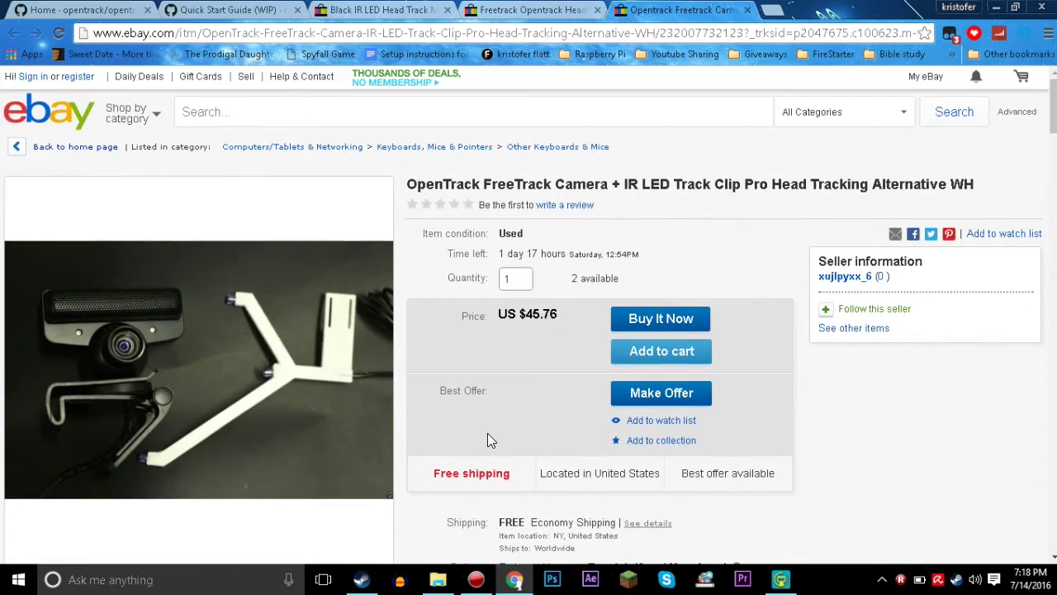
scroll(487, 436, "down", 3)
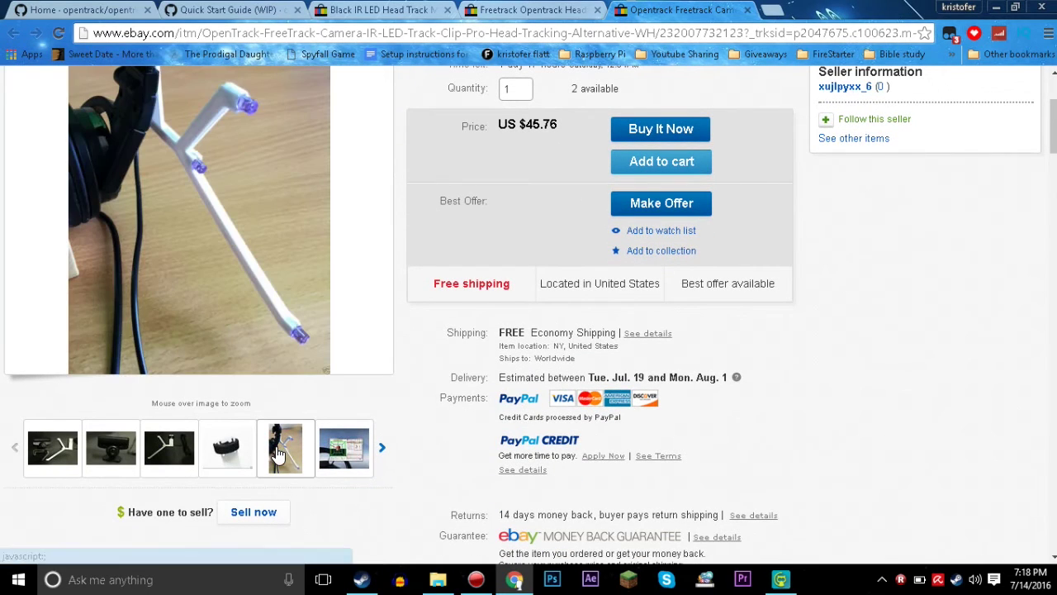
scroll(471, 347, "up", 3)
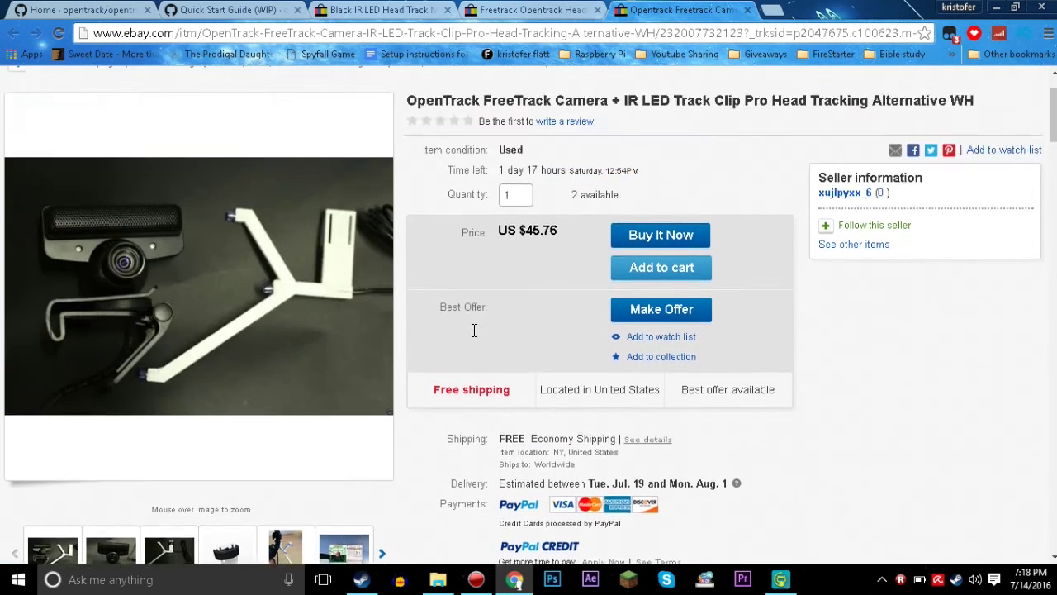
left_click(240, 8)
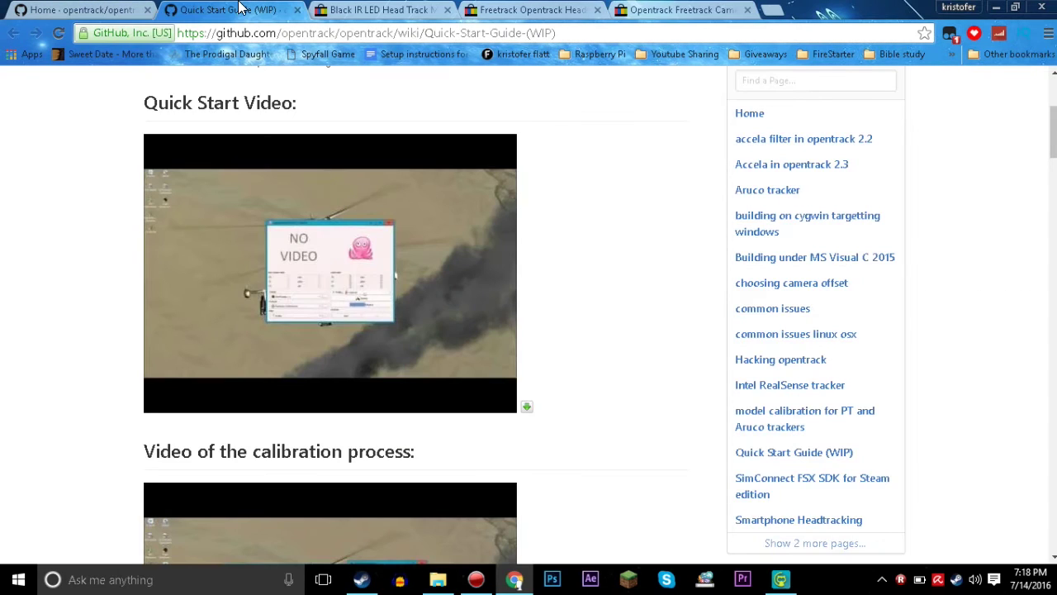
Read through the guide's videos, numbered window overview, and tracker and protocol sections
scroll(99, 235, "up", 3)
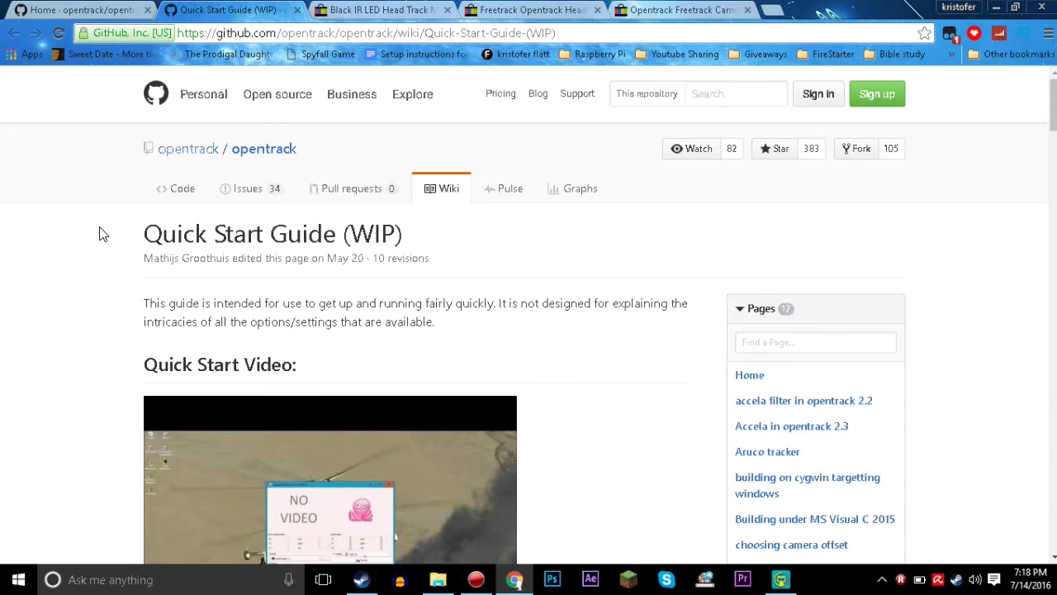
scroll(99, 235, "down", 2)
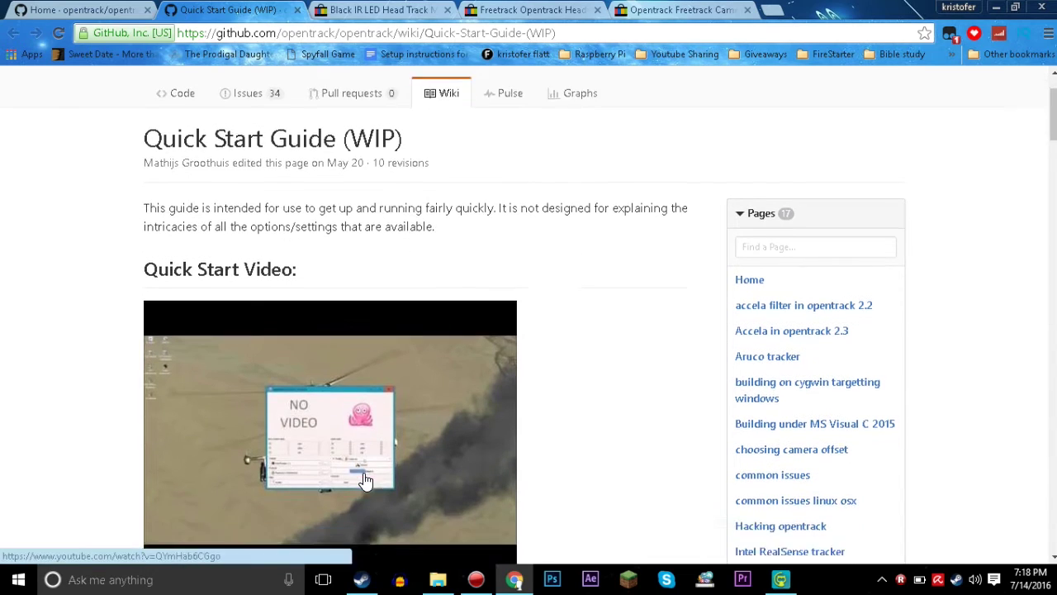
scroll(137, 365, "down", 6)
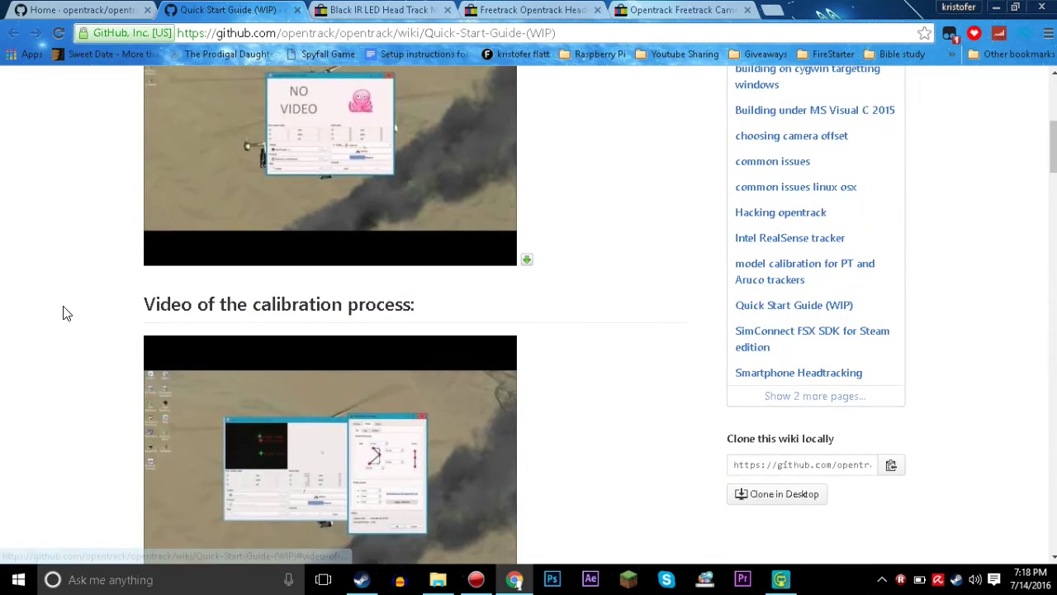
scroll(103, 445, "down", 4)
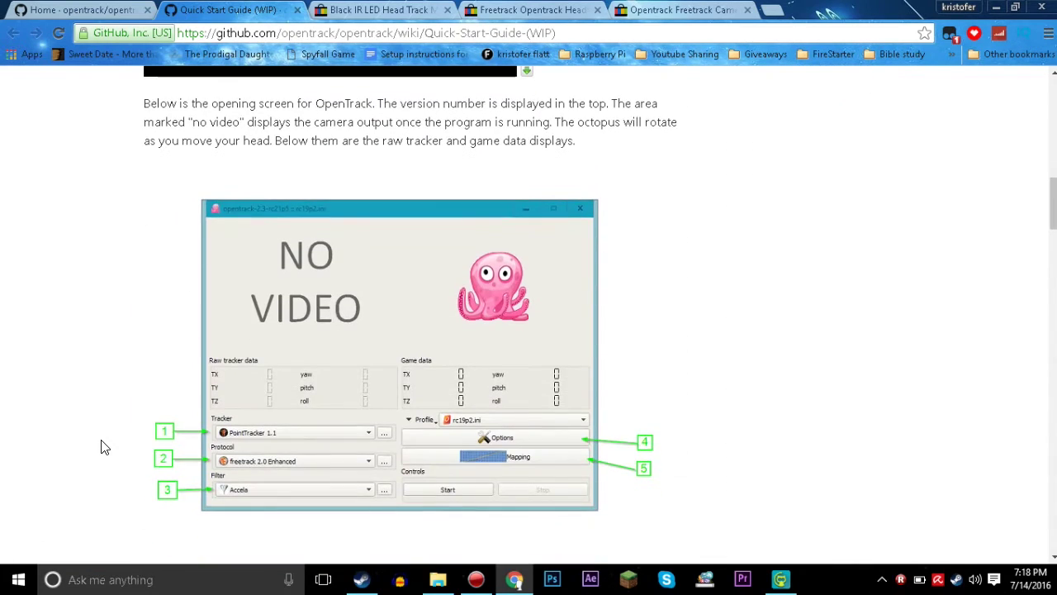
scroll(99, 444, "down", 7)
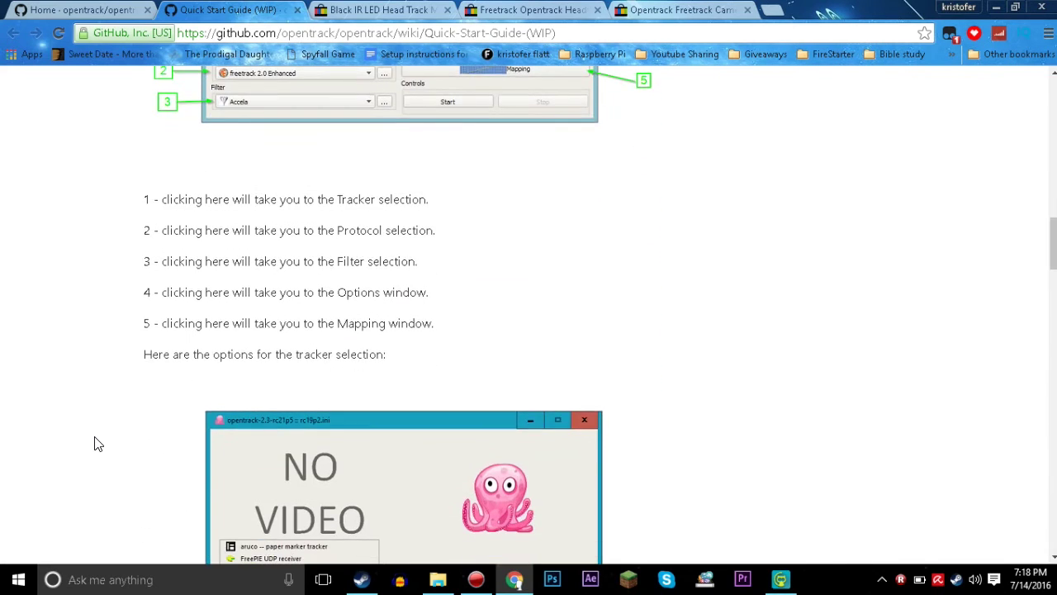
scroll(98, 445, "down", 1)
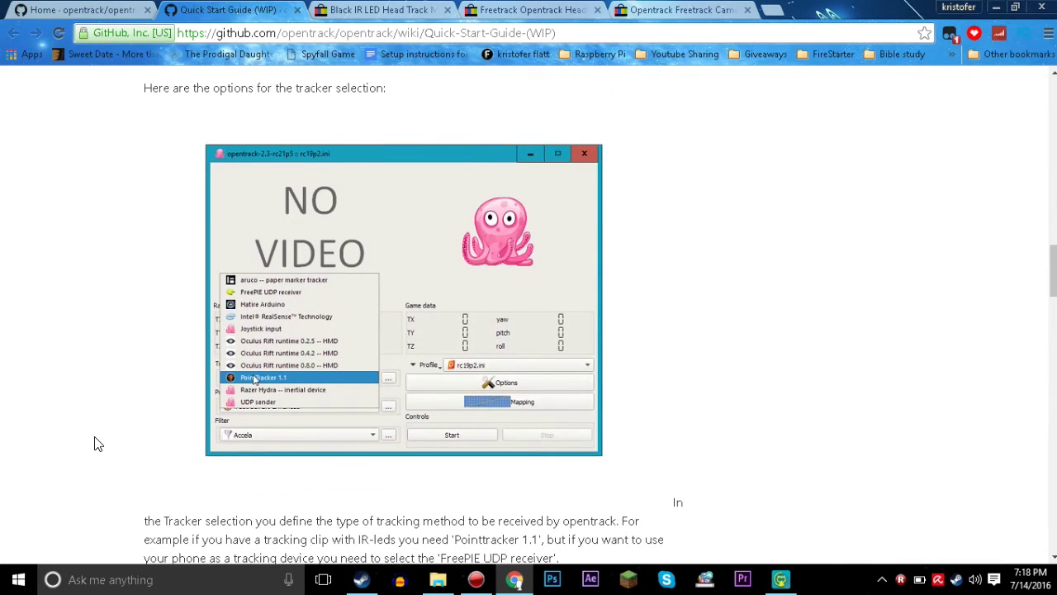
scroll(98, 444, "down", 10)
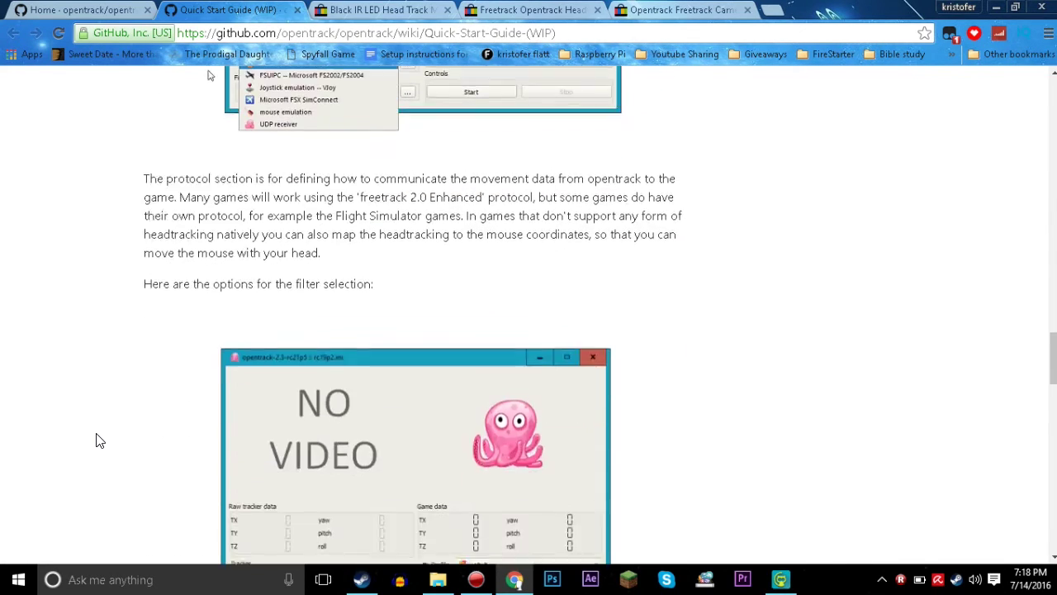
scroll(98, 440, "down", 3)
scroll(98, 440, "up", 13)
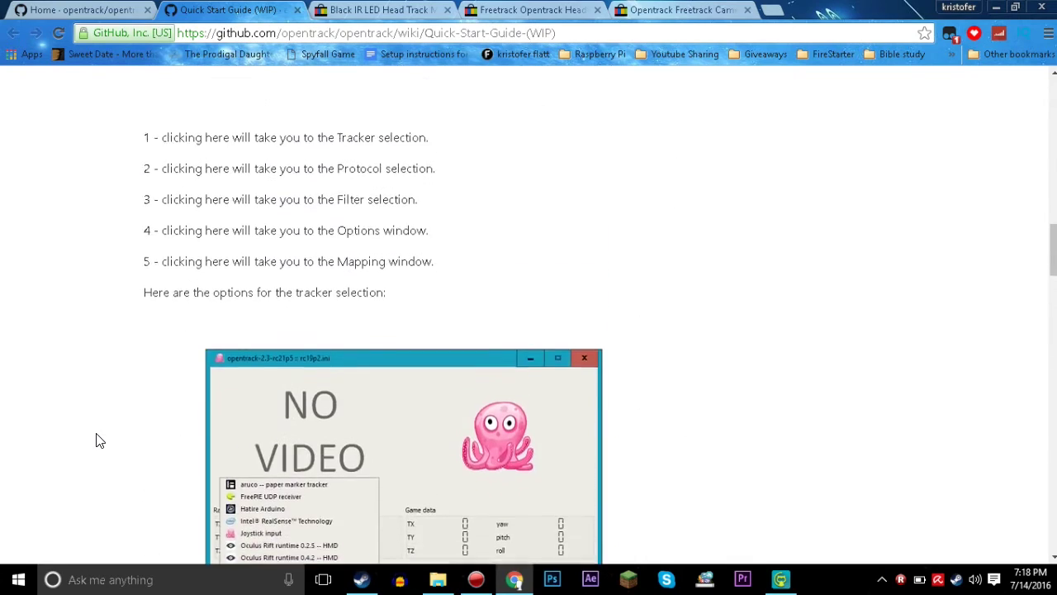
scroll(98, 440, "up", 7)
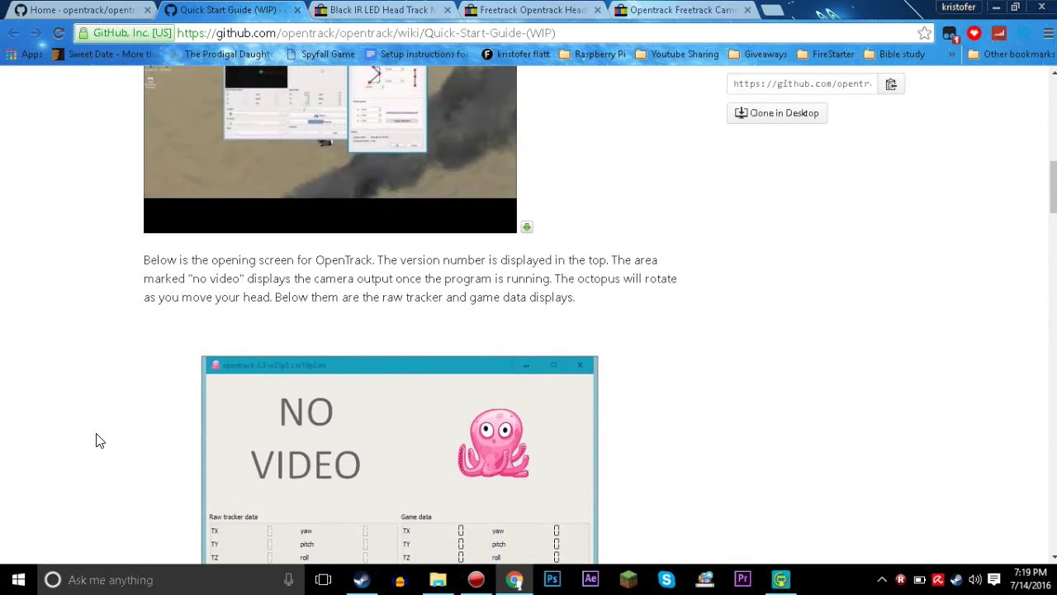
scroll(98, 440, "up", 2)
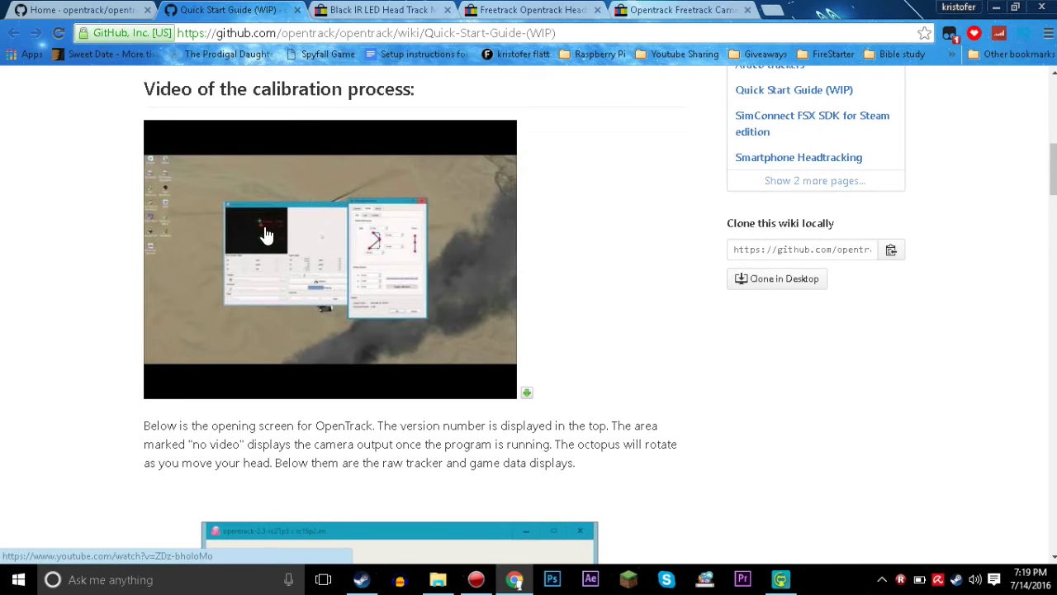
scroll(146, 411, "down", 7)
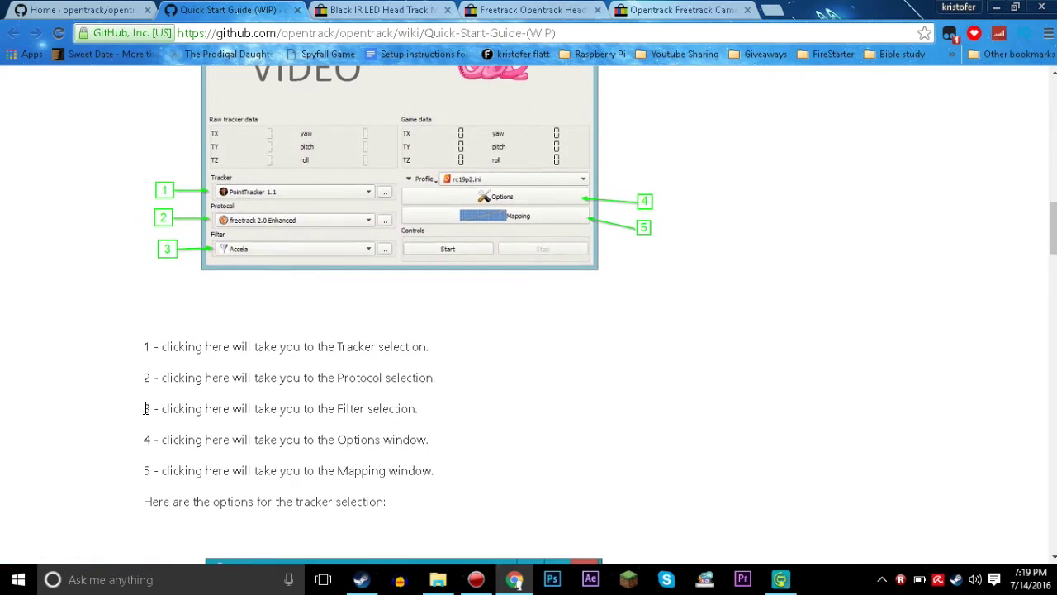
scroll(146, 411, "down", 6)
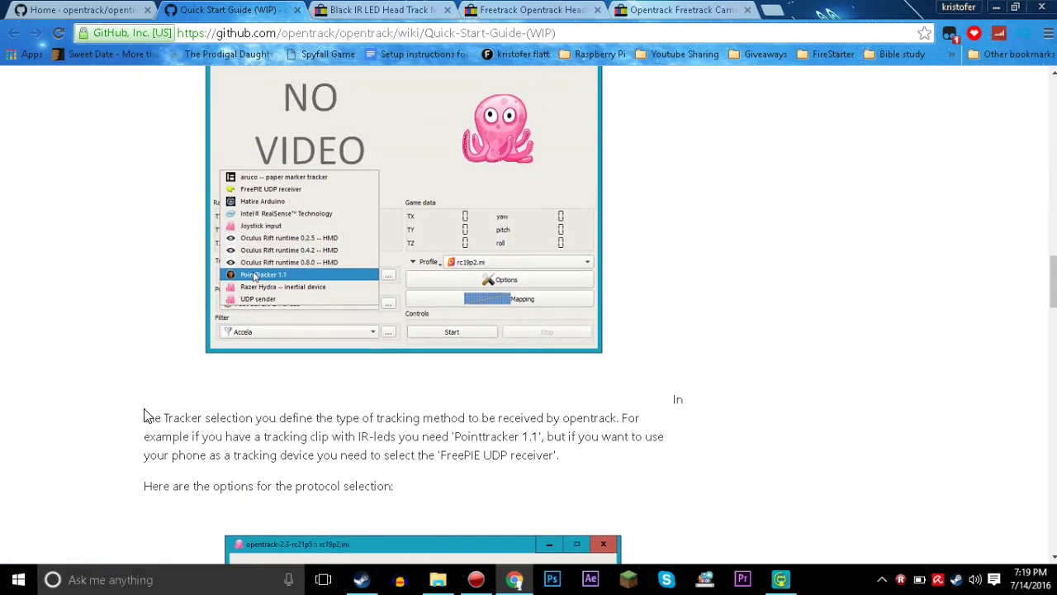
scroll(144, 416, "down", 3)
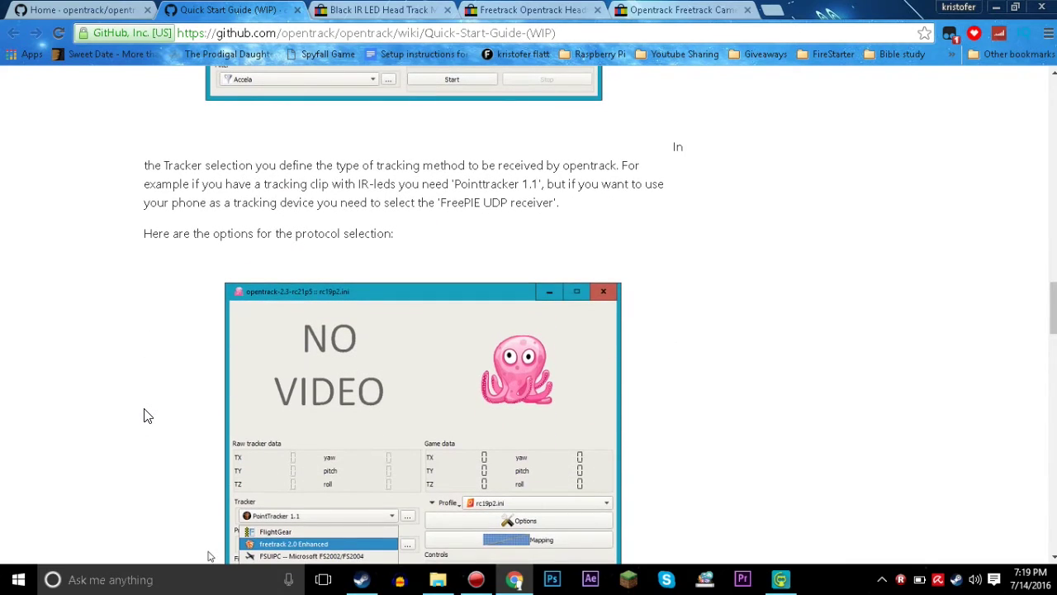
scroll(144, 415, "down", 3)
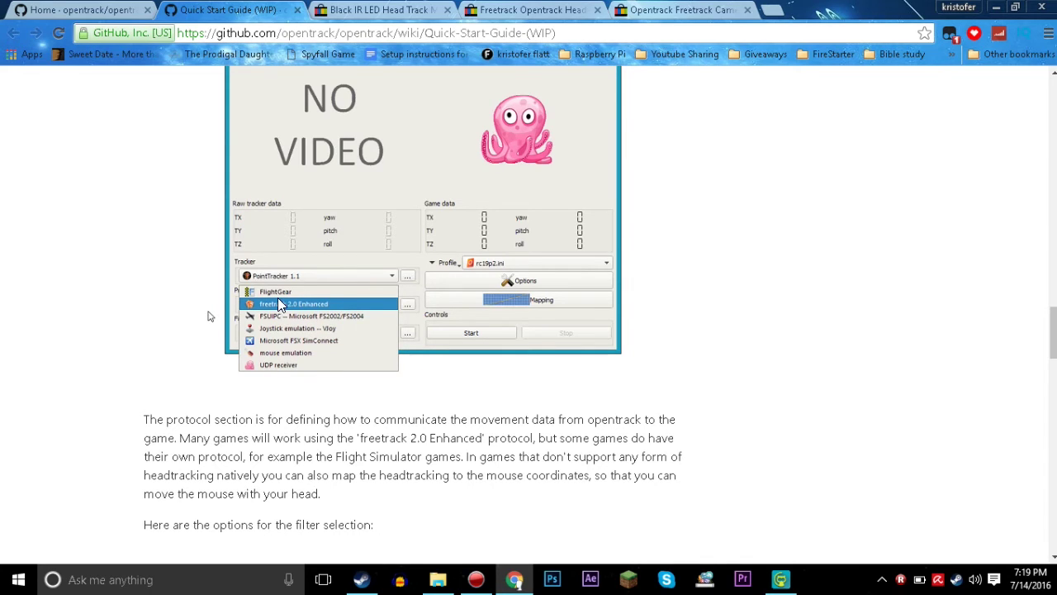
Glance at VRidge, then read the guide's filter and mapping sections to the footer and back up
left_click(779, 579)
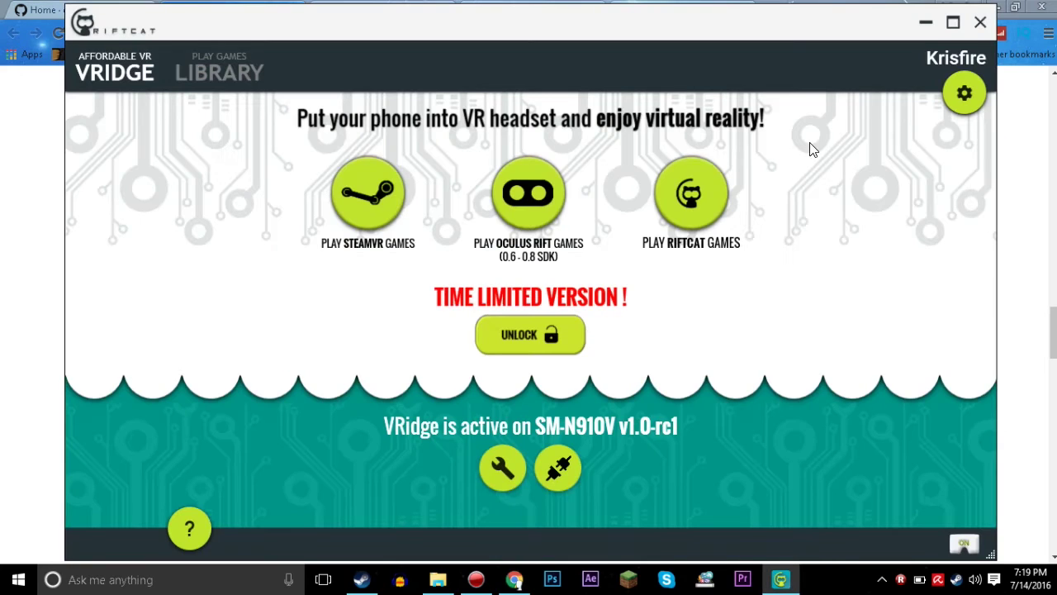
left_click(49, 205)
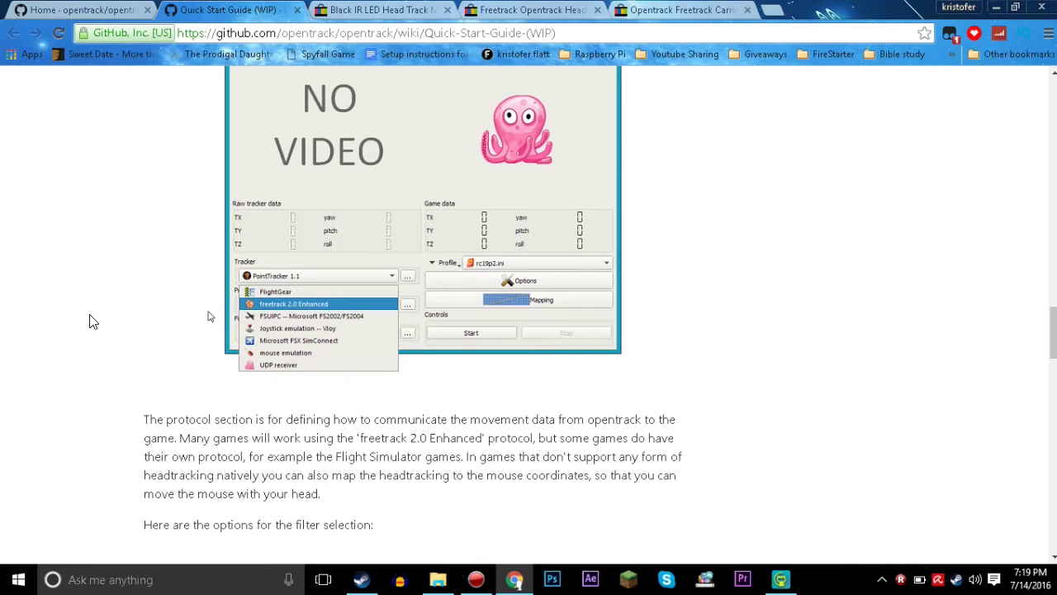
scroll(178, 378, "down", 4)
scroll(183, 379, "down", 9)
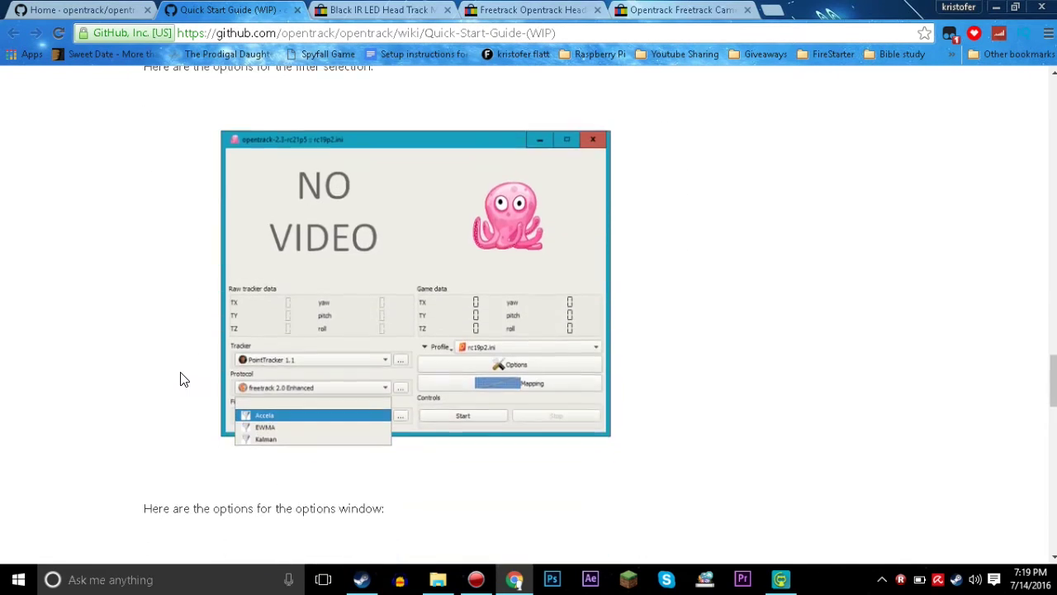
scroll(140, 390, "down", 10)
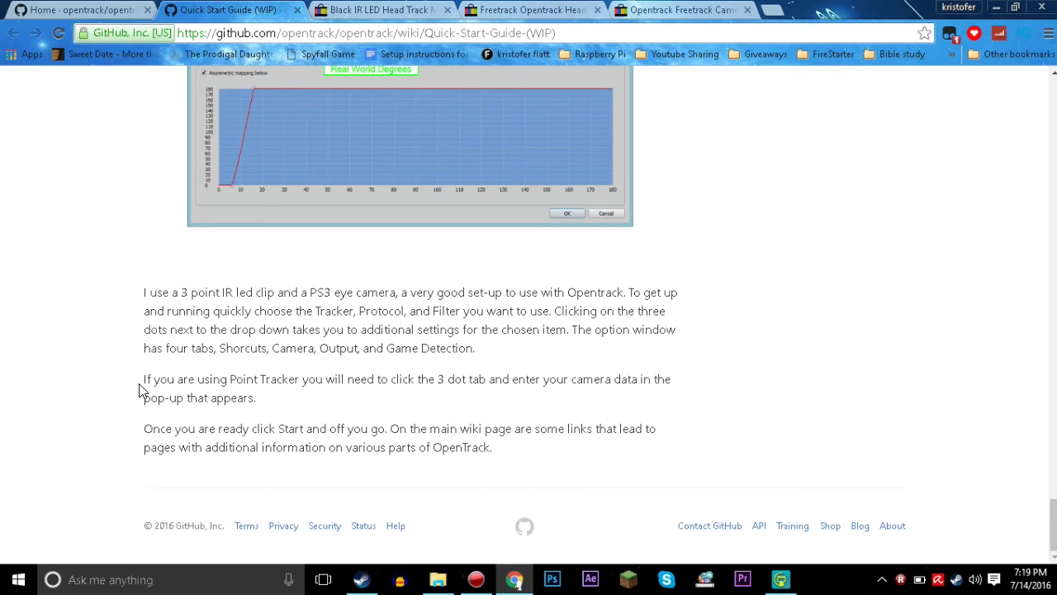
scroll(138, 390, "up", 20)
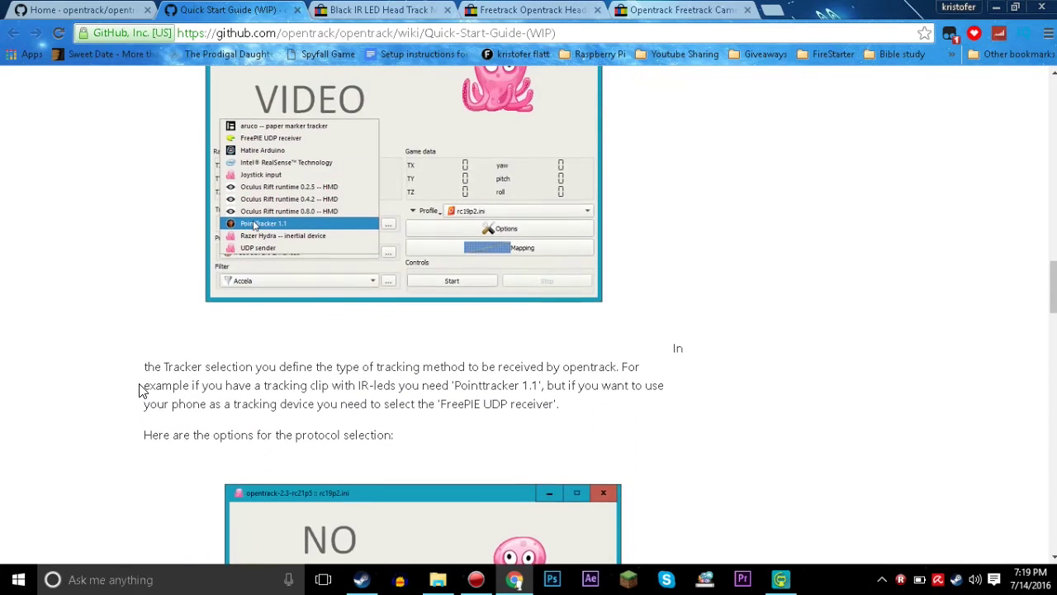
scroll(141, 390, "up", 15)
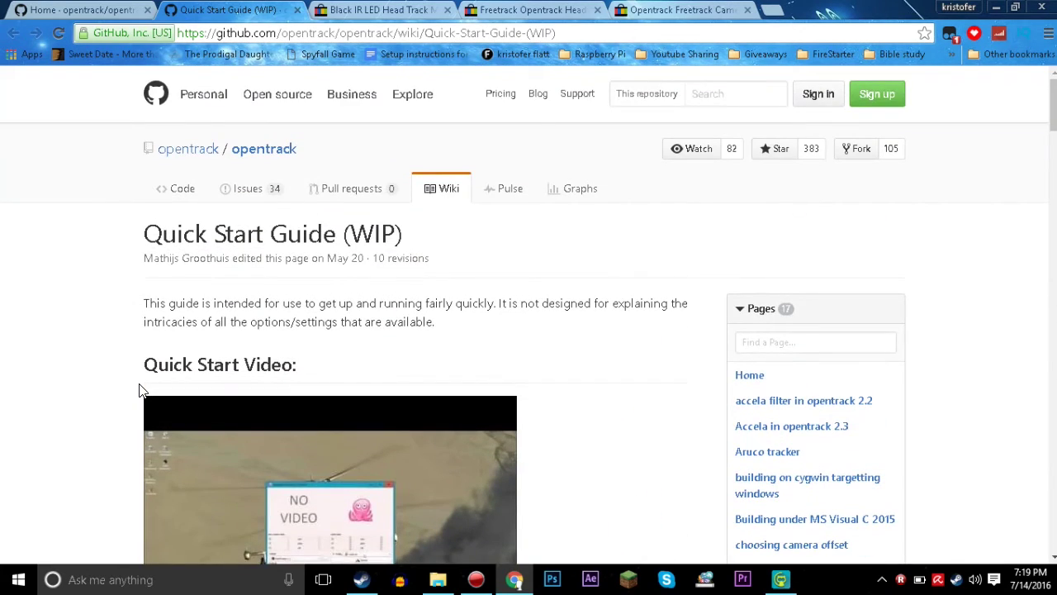